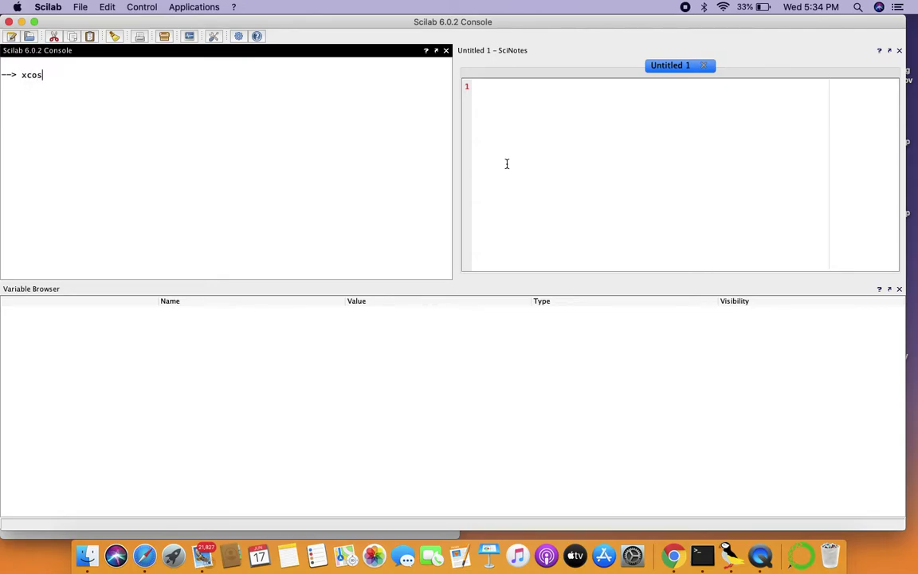
Launch Xcos and arrange the palette browser and an enlarged empty diagram window
key("Return")
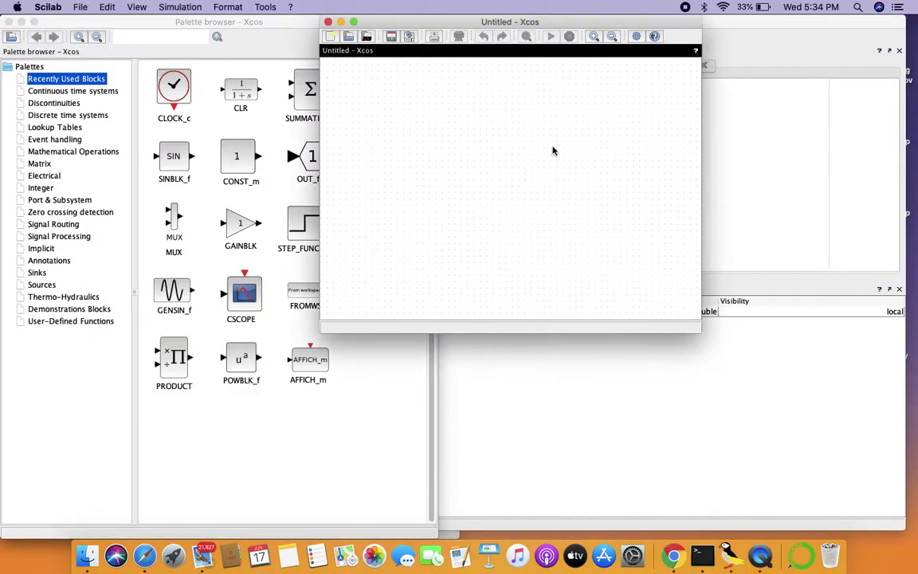
left_click_drag(563, 22, 686, 22)
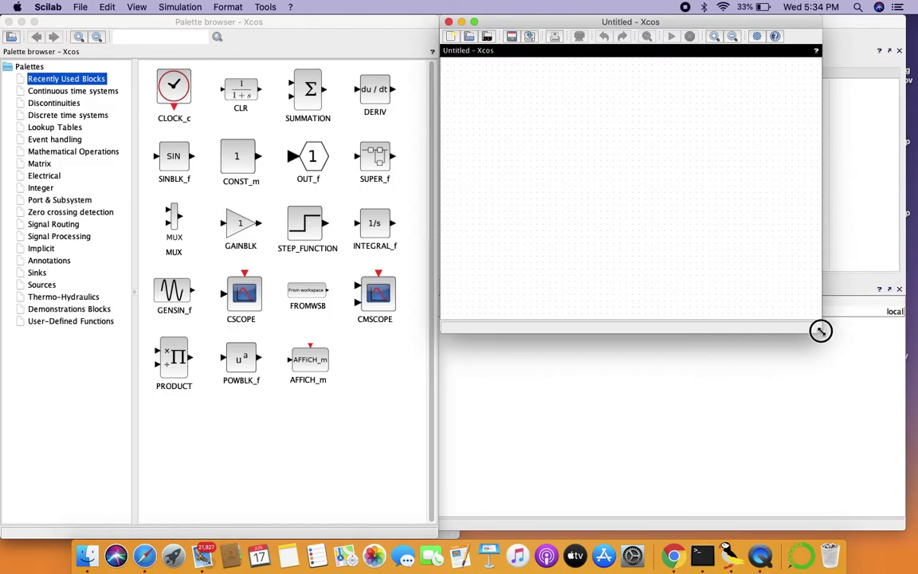
left_click_drag(821, 331, 905, 529)
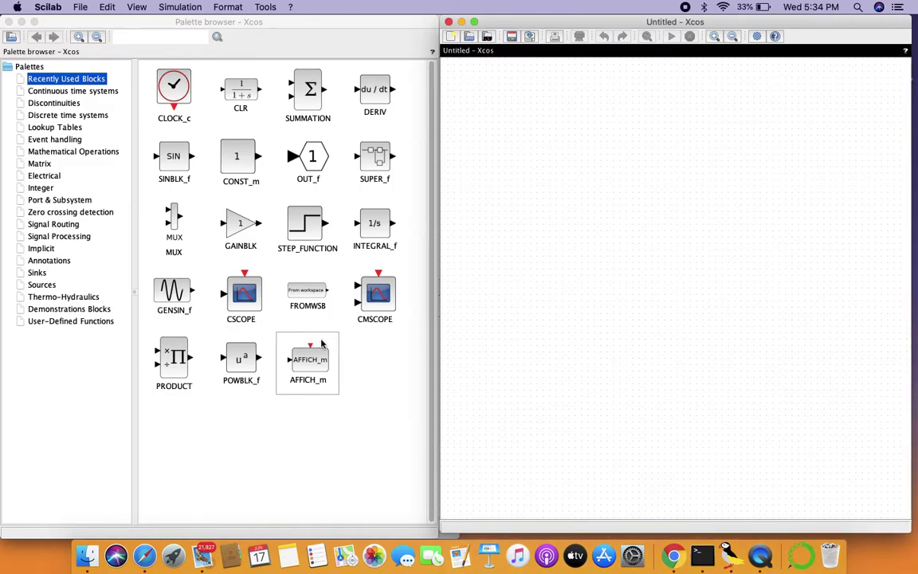
Place STEP_FUNCTION, CLOCK_c and CSCOPE blocks and link the step output to the scope
left_click(41, 284)
left_click(42, 284)
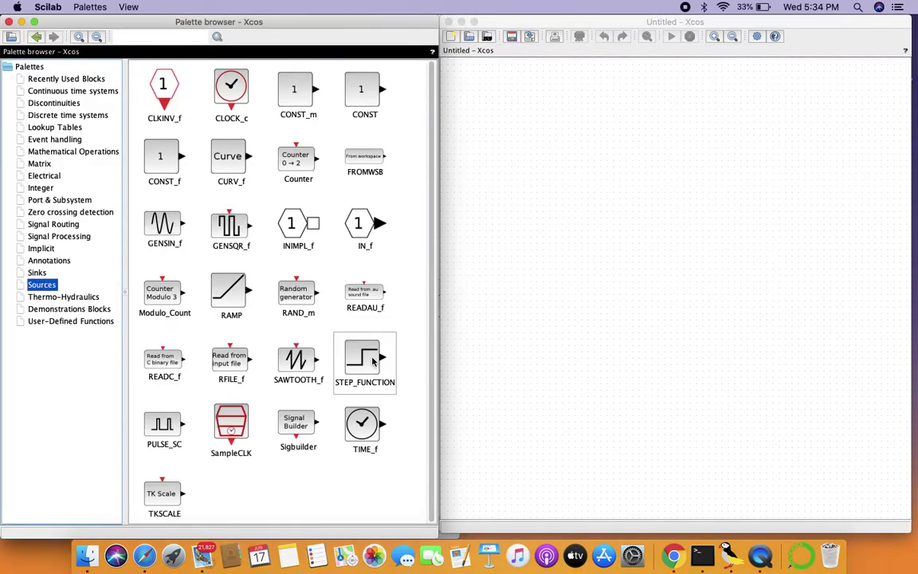
left_click_drag(372, 361, 504, 242)
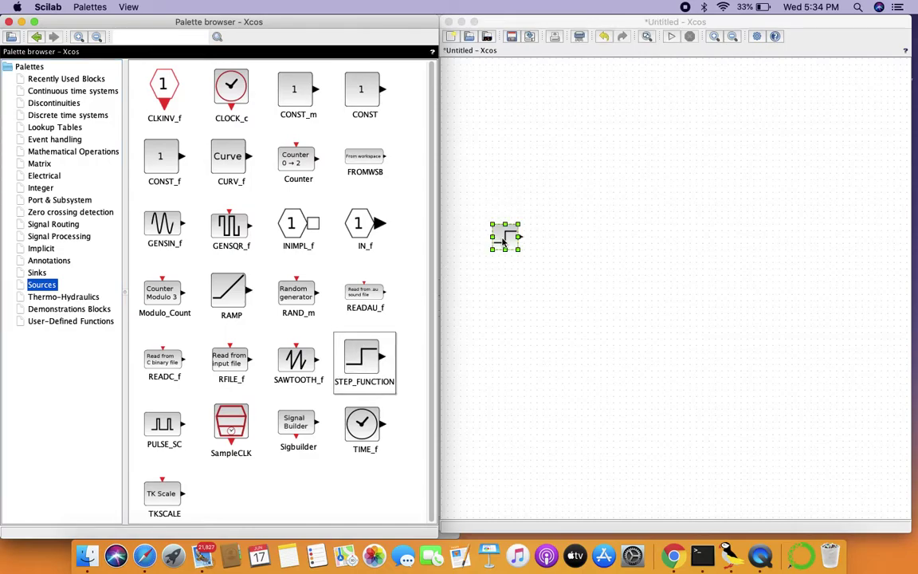
left_click_drag(229, 82, 817, 111)
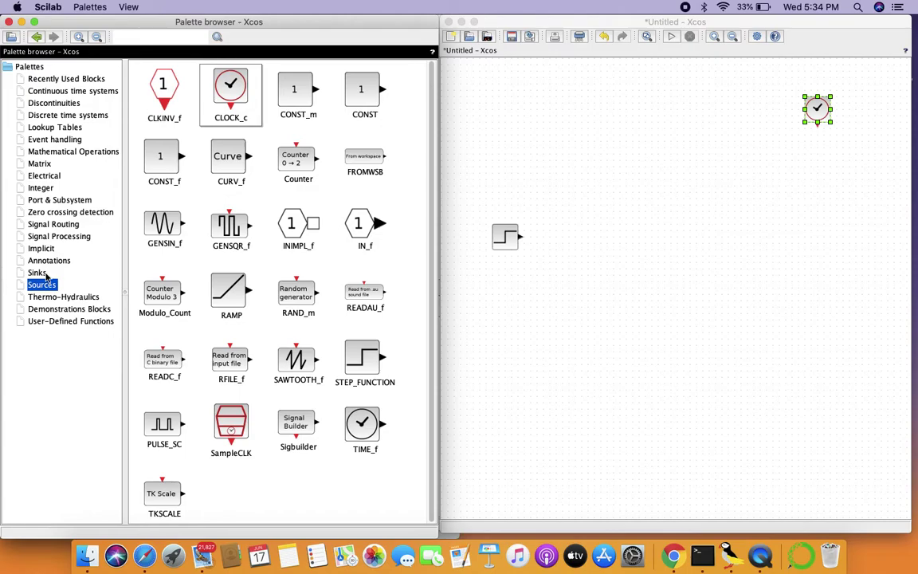
left_click(43, 273)
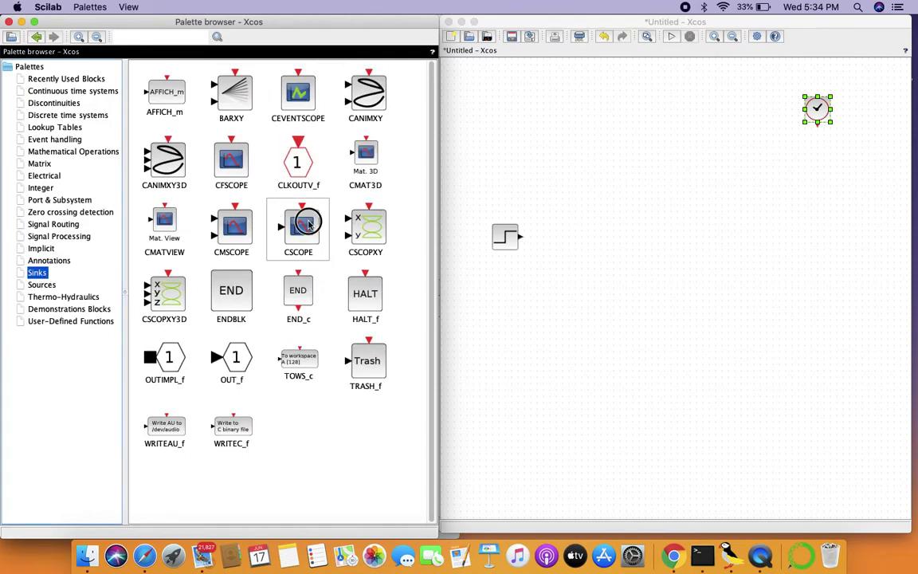
left_click_drag(309, 223, 819, 126)
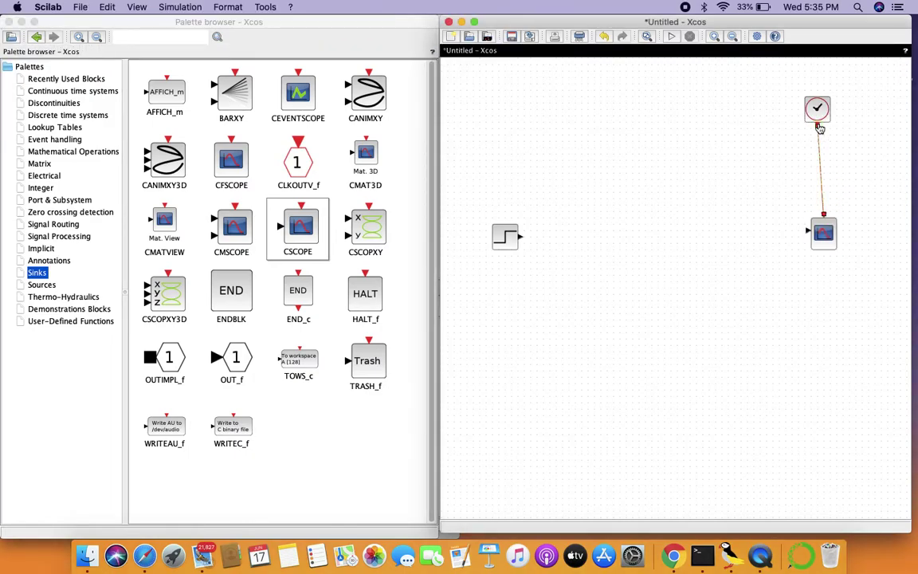
left_click_drag(522, 237, 807, 232)
left_click(513, 247)
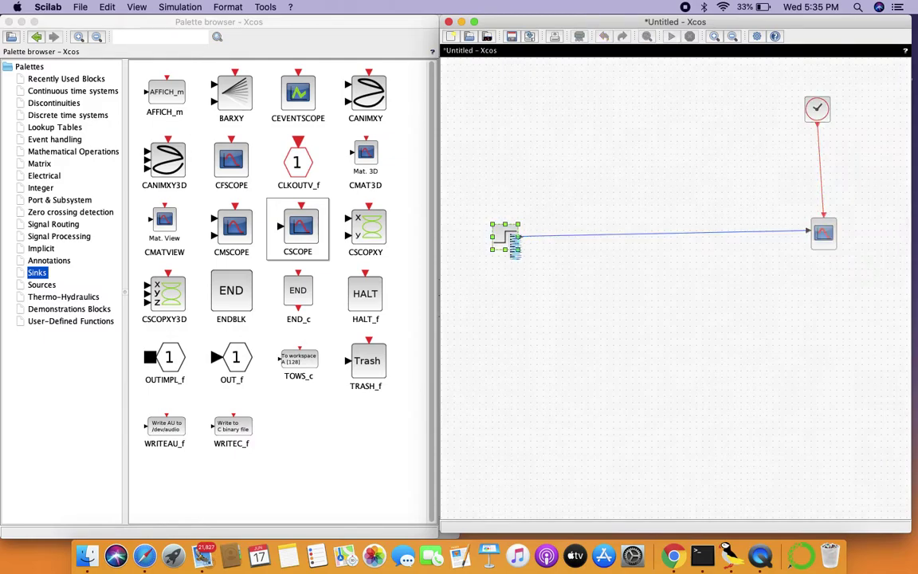
Give the step block step time 1, initial value 0 and final value 1
double_click(512, 241)
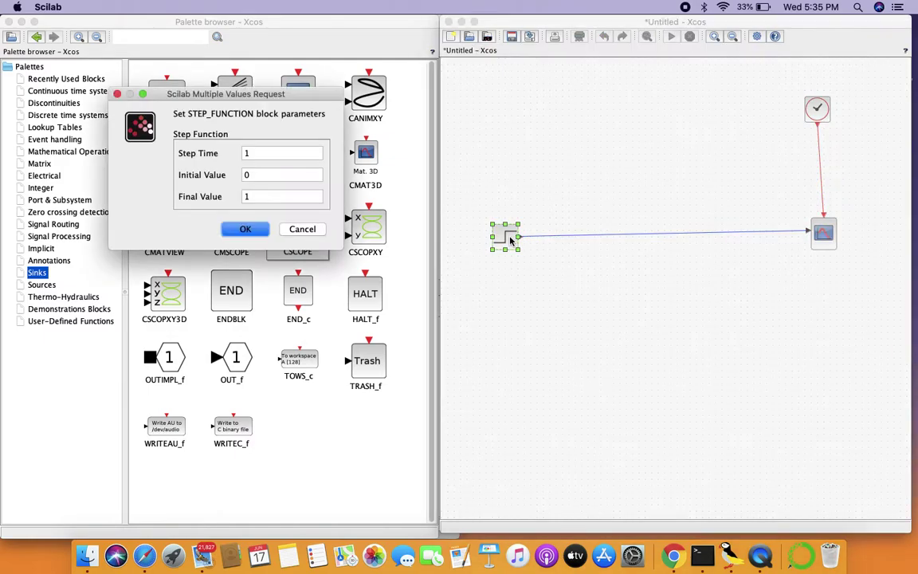
left_click(265, 197)
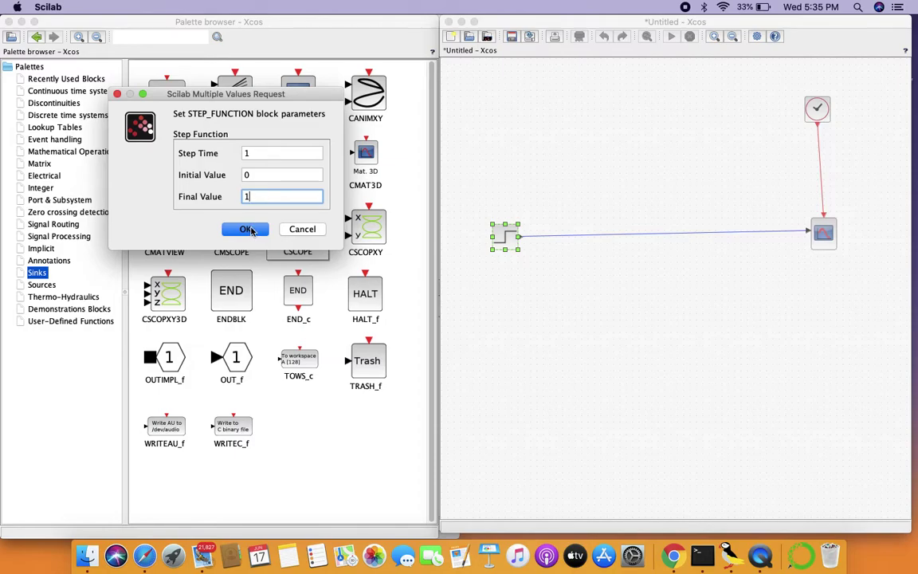
left_click(250, 232)
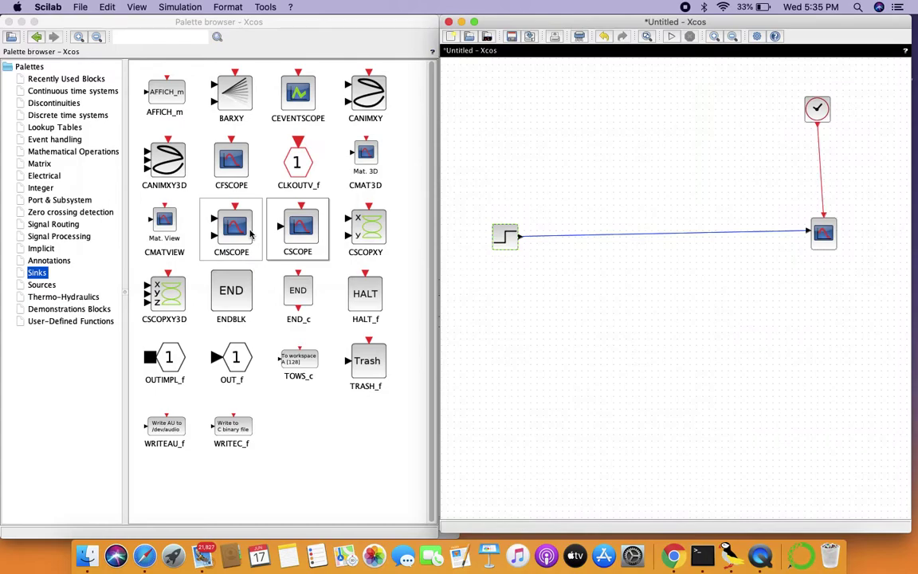
left_click(672, 37)
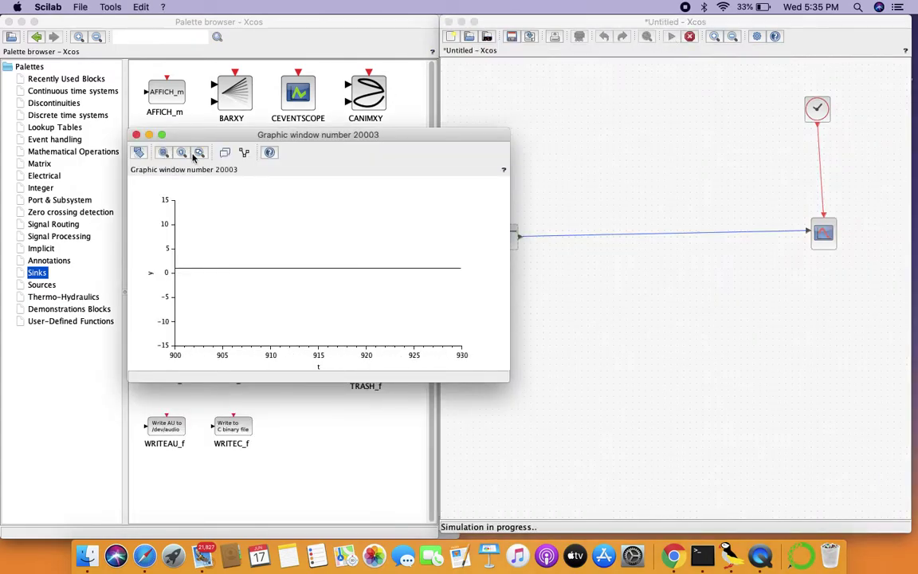
left_click(136, 134)
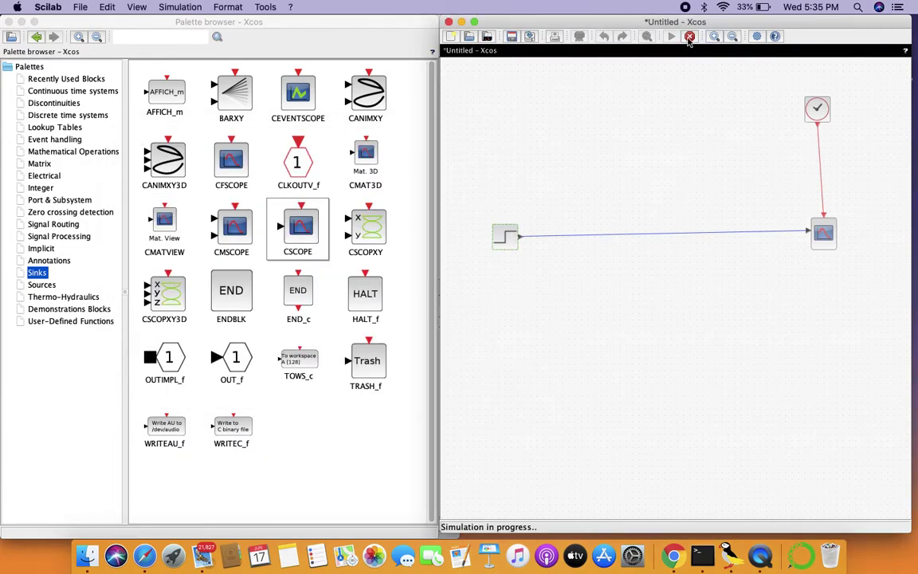
In Simulation Setup, replace the final integration time 1.0E05 with 30
left_click(178, 7)
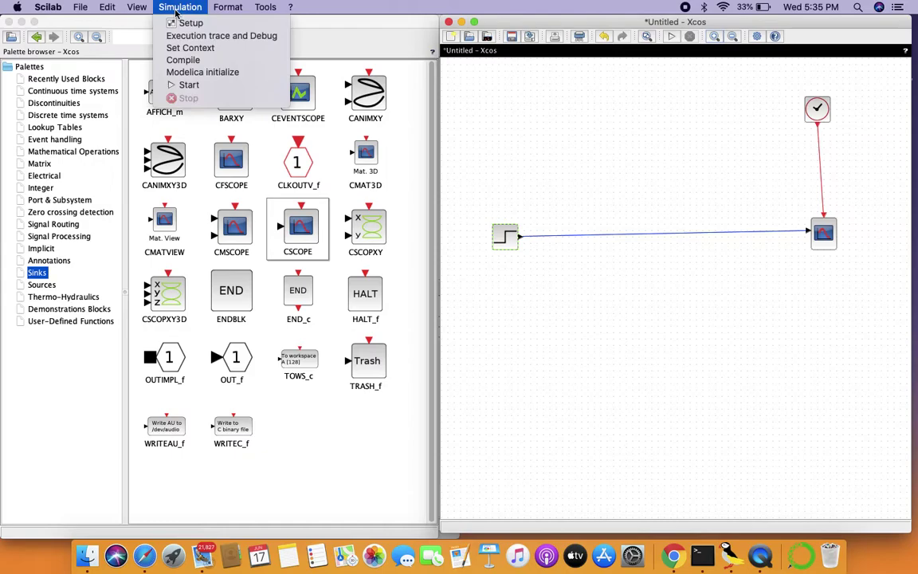
left_click(191, 23)
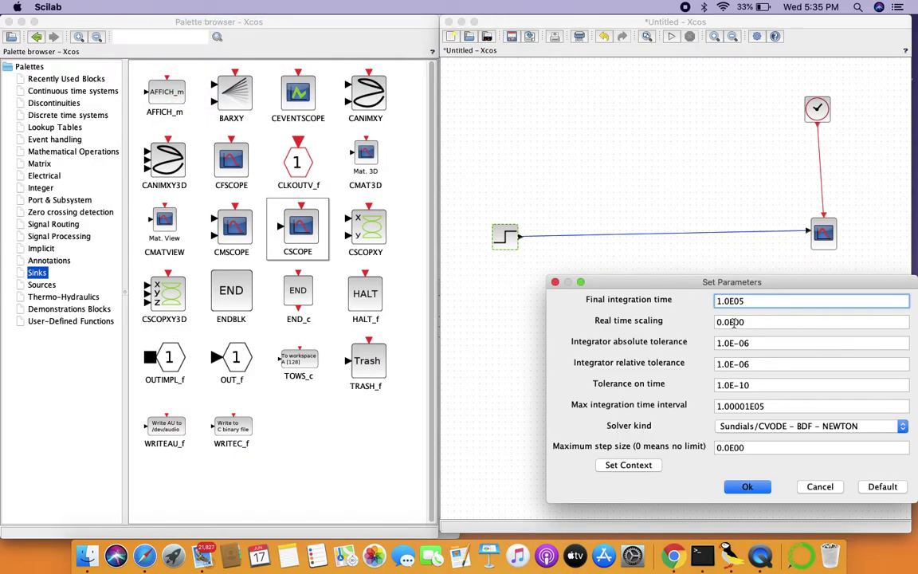
double_click(799, 298)
type("30")
left_click(748, 486)
left_click(671, 37)
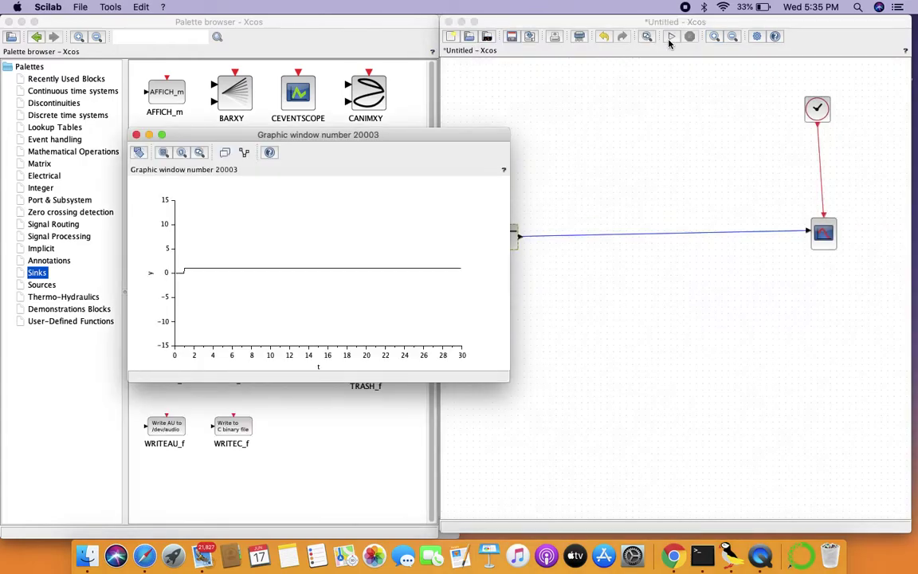
left_click(199, 152)
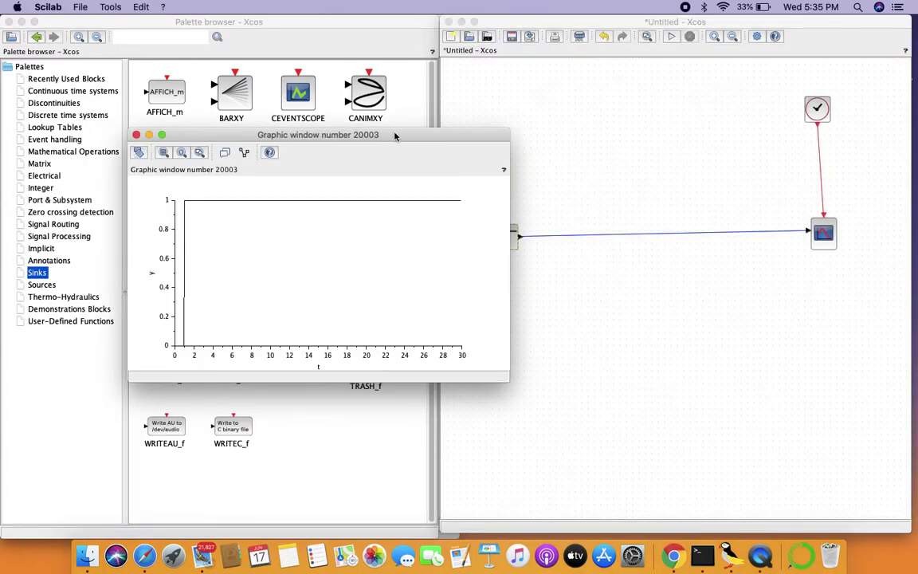
left_click_drag(401, 142, 351, 131)
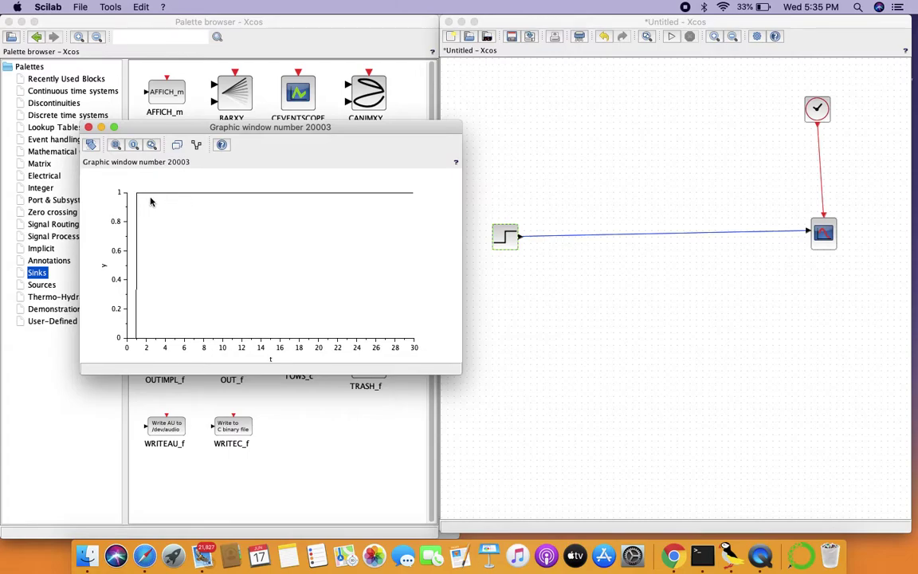
left_click(88, 128)
Close the scope plot and delete the link between the step block and the scope
left_click(620, 239)
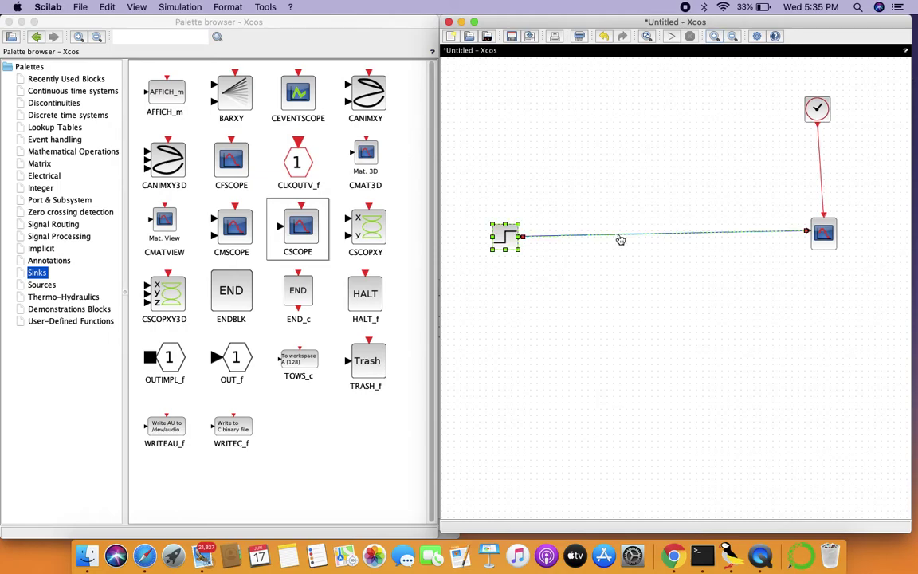
right_click(588, 235)
left_click(585, 277)
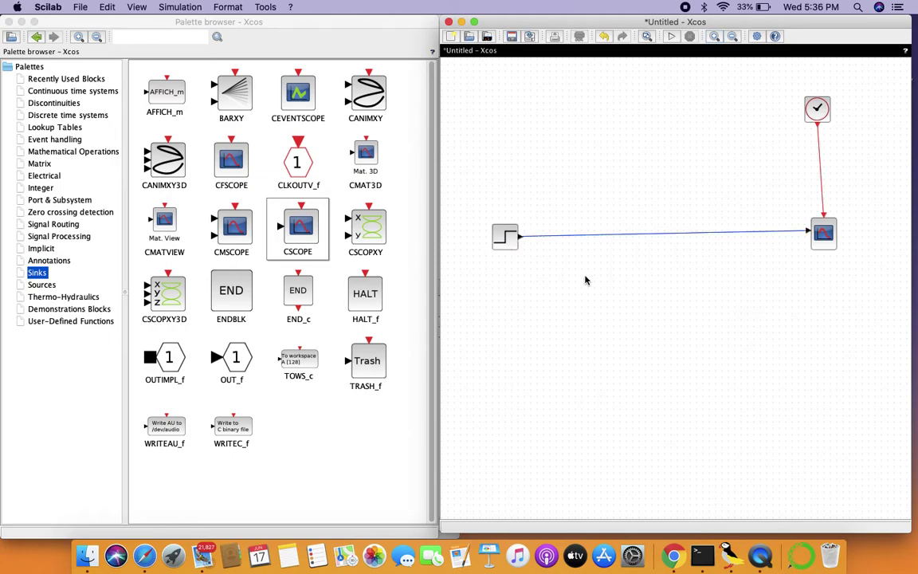
left_click(616, 238)
right_click(590, 235)
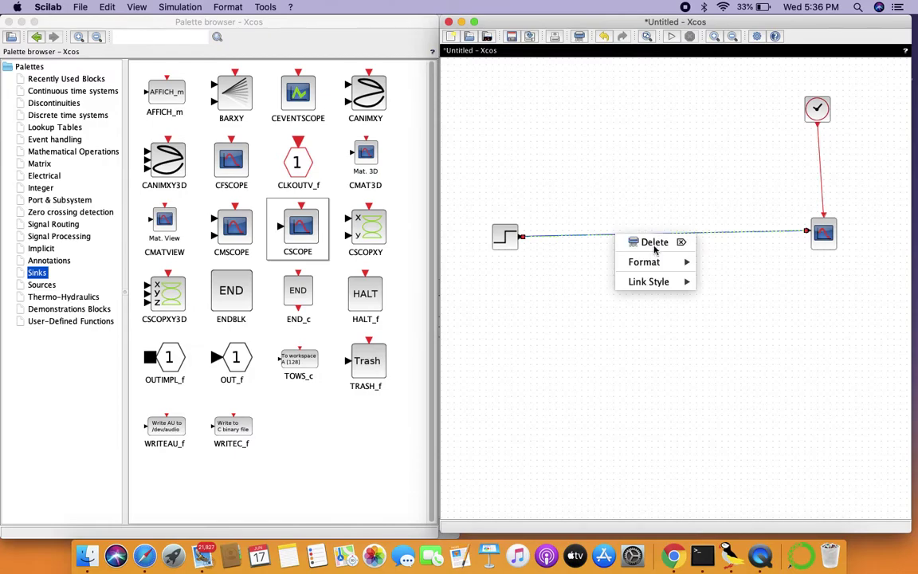
left_click(655, 248)
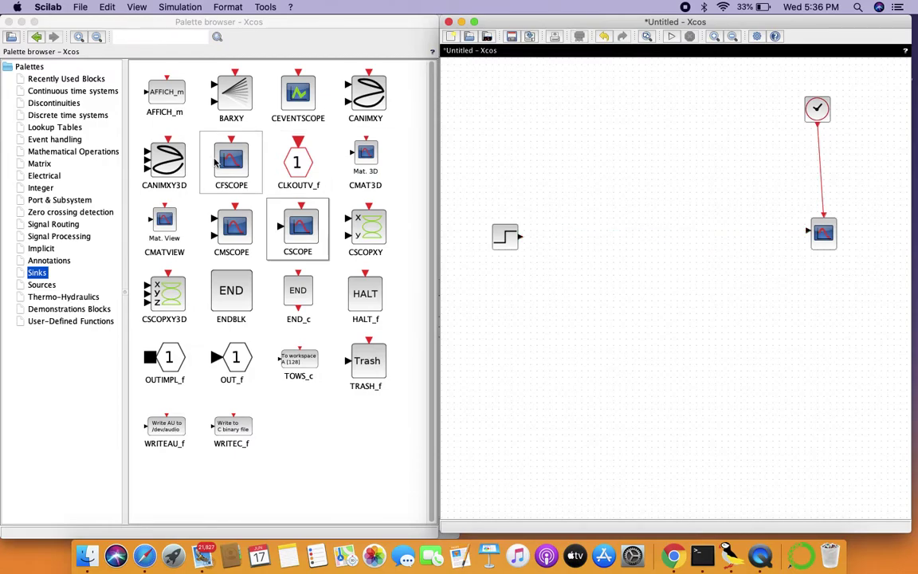
Wire a CLR 1/(1+s) block between step and scope, then run the simulation
left_click(85, 92)
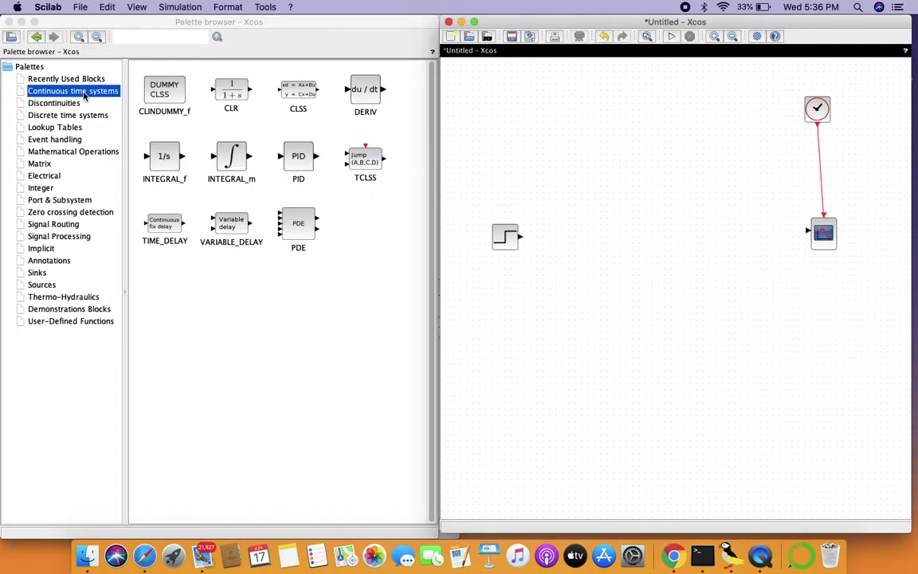
left_click_drag(235, 102, 645, 241)
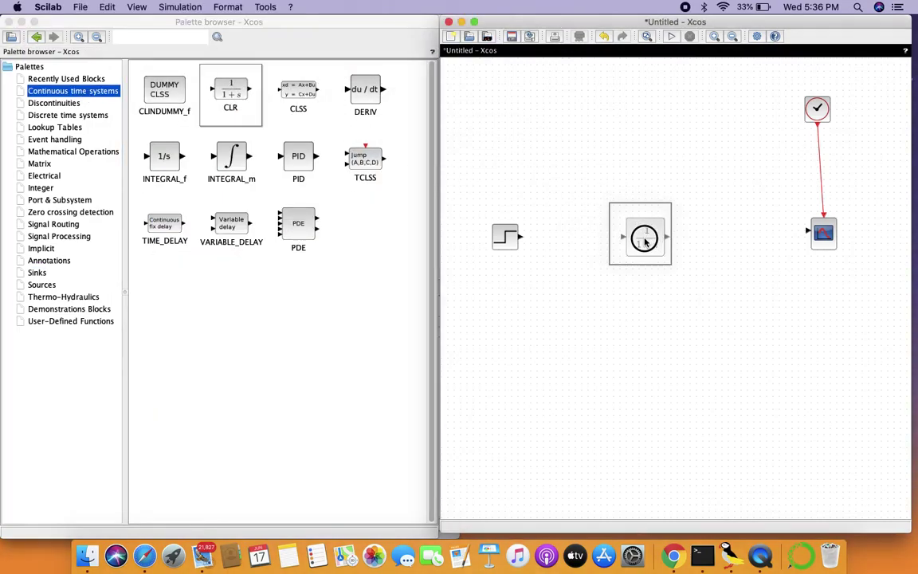
left_click(584, 155)
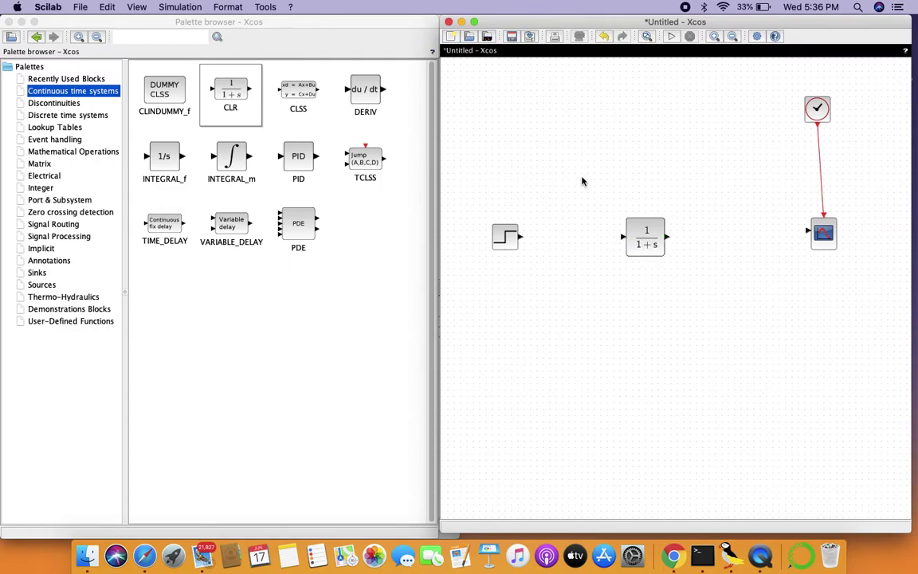
left_click_drag(520, 237, 808, 235)
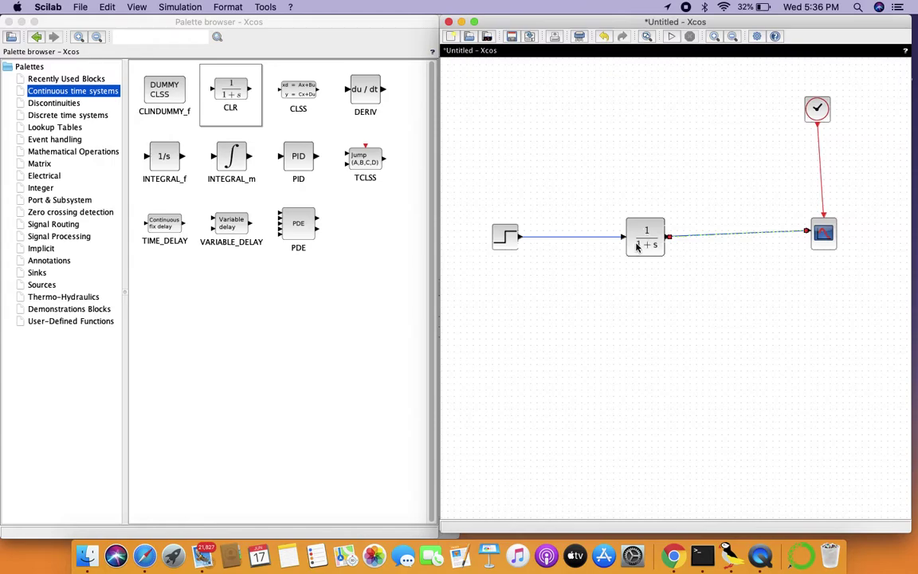
mouse_move(637, 252)
left_click(674, 39)
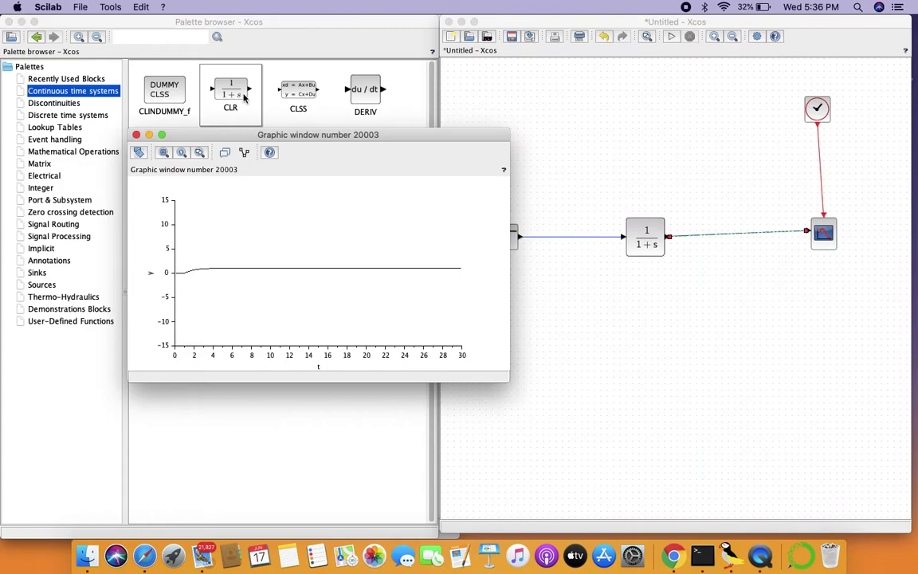
Fit the plot axes to the 0–1 step response and move the graph window up-left
left_click(200, 153)
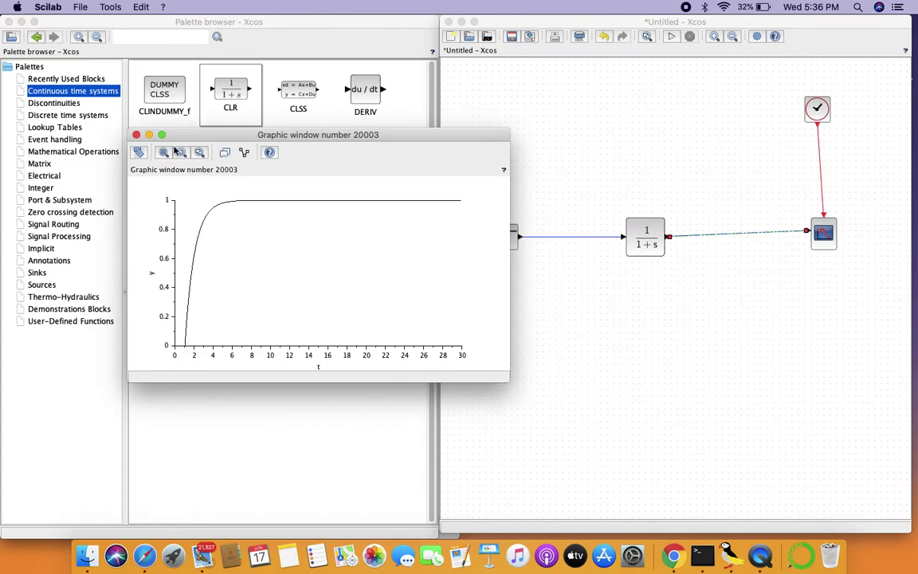
mouse_move(162, 136)
left_click_drag(253, 138, 198, 97)
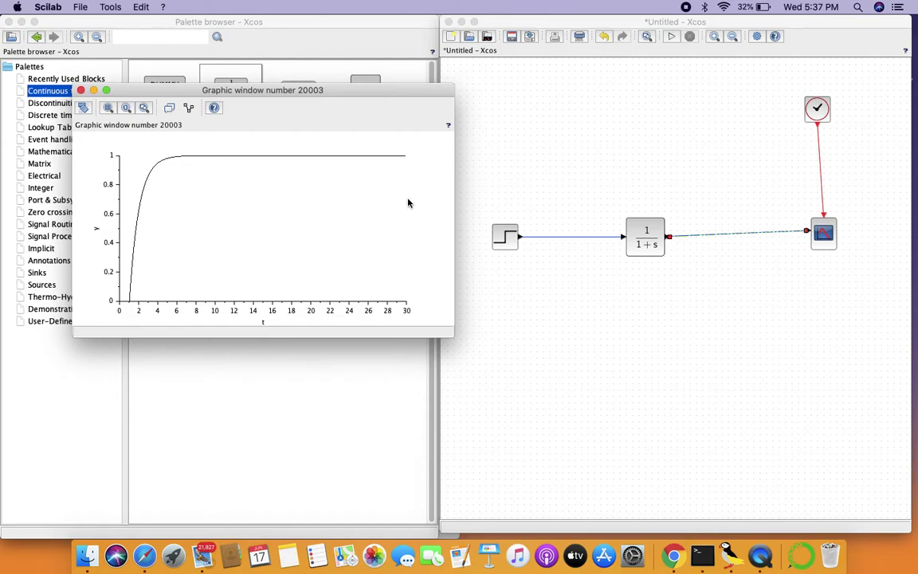
Set the transfer block to numerator 4, denominator 2+s, and rerun the simulation
left_click(647, 235)
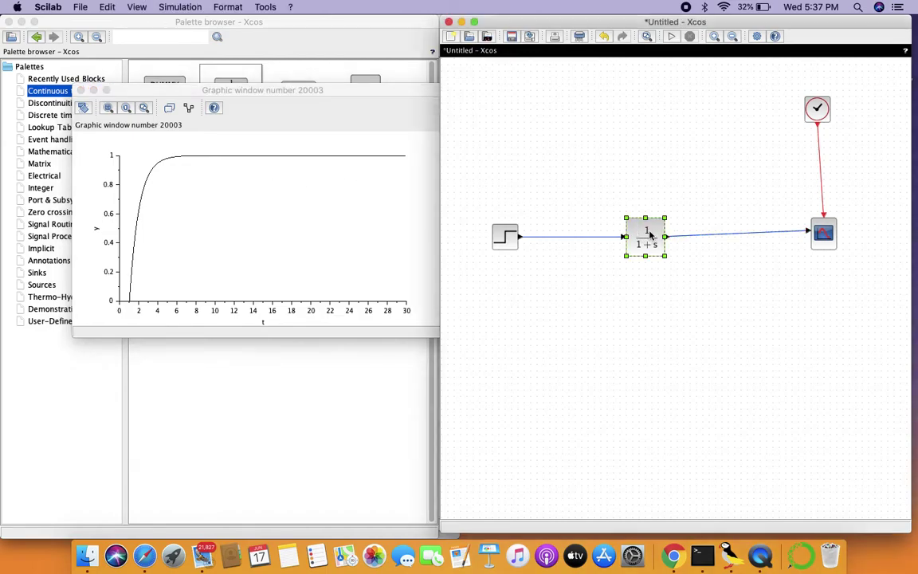
left_click(642, 249)
left_click_drag(263, 115, 657, 112)
left_click(648, 144)
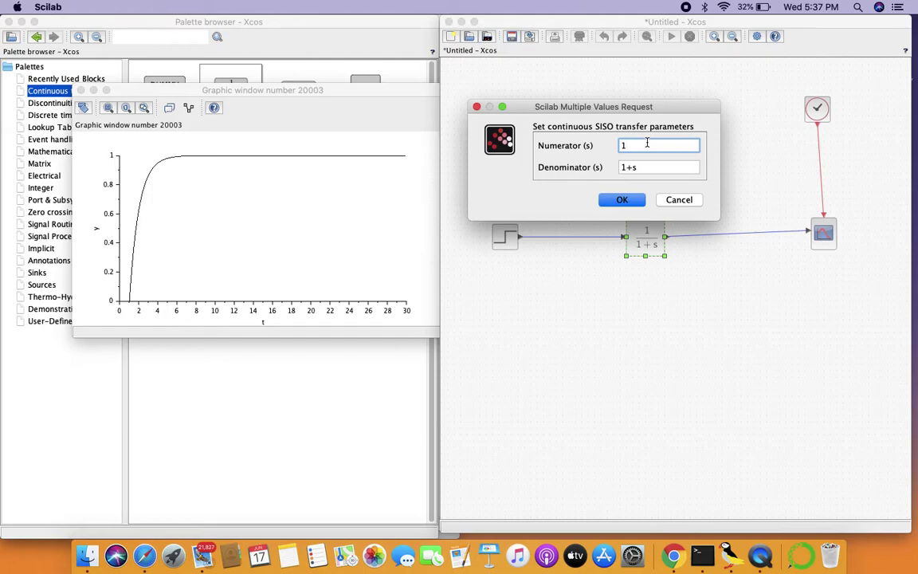
type("4")
left_click(627, 167)
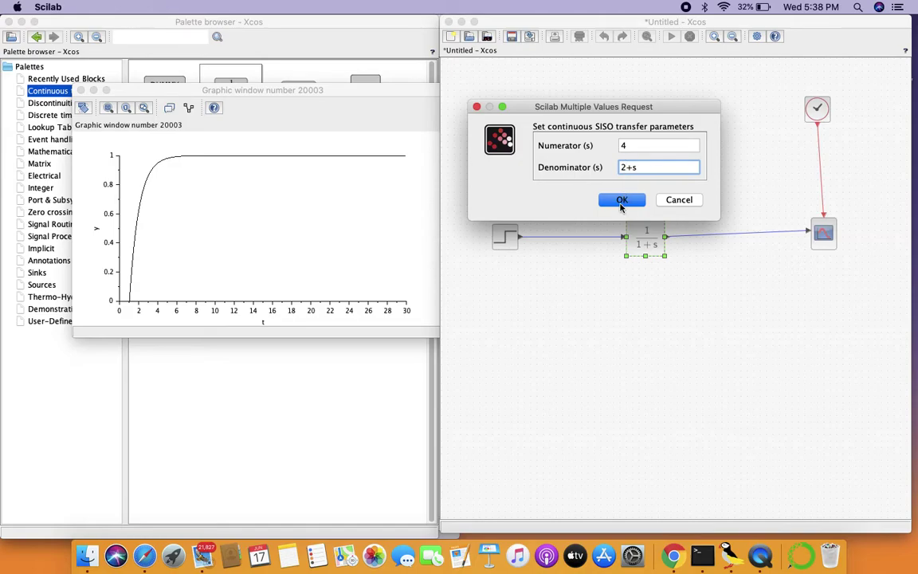
left_click(622, 199)
left_click(671, 37)
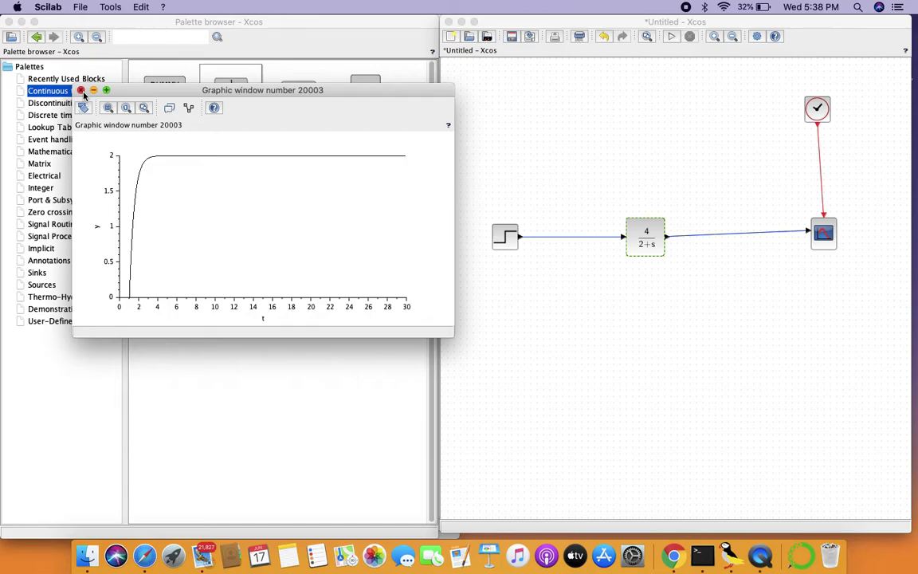
Close the graph, delete the transfer-block-to-scope link, and shift the scope slightly left
left_click(81, 91)
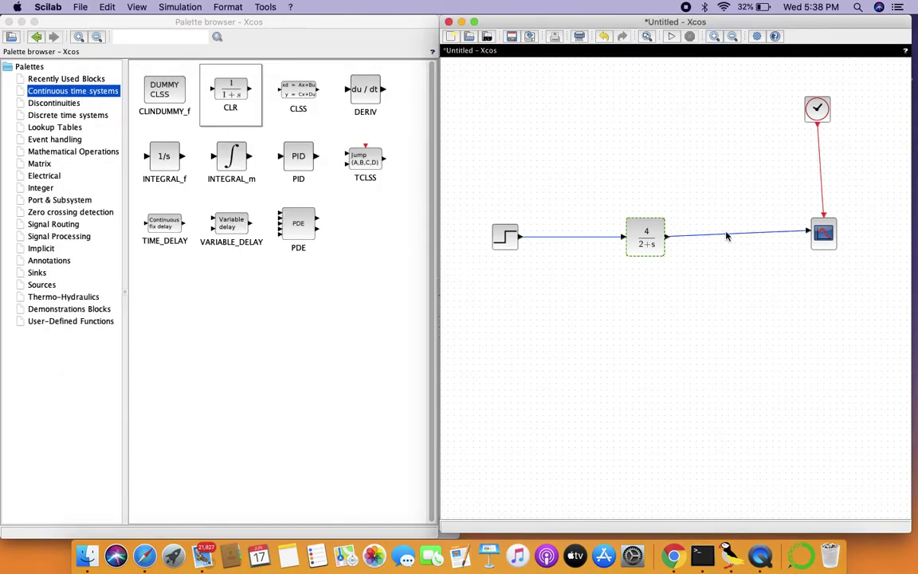
left_click(727, 237)
left_click(724, 242)
left_click(724, 238)
right_click(724, 239)
left_click(742, 242)
left_click(828, 231)
left_click_drag(829, 231, 821, 232)
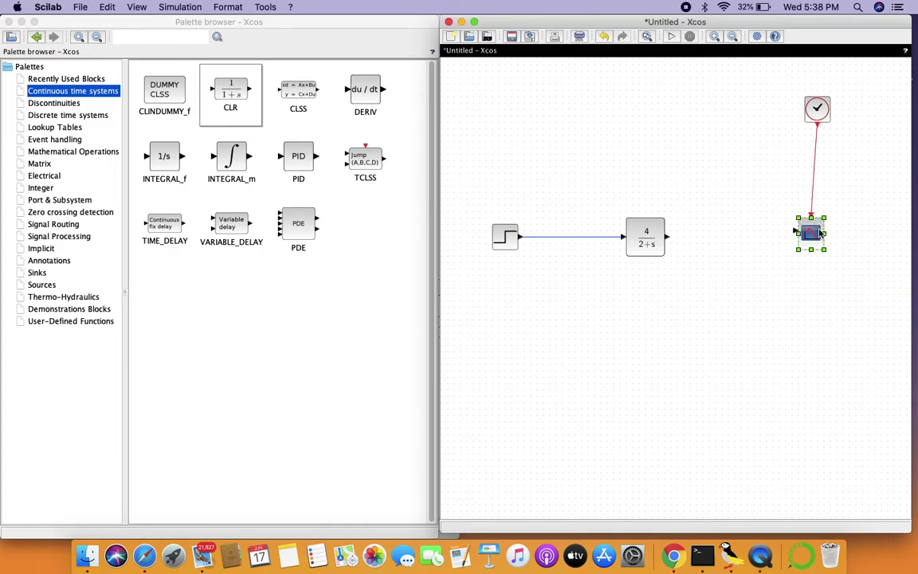
Place a MUX before the scope, link the transfer output to it, and route MUX to scope
left_click(70, 225)
left_click_drag(231, 293, 734, 249)
left_click(651, 162)
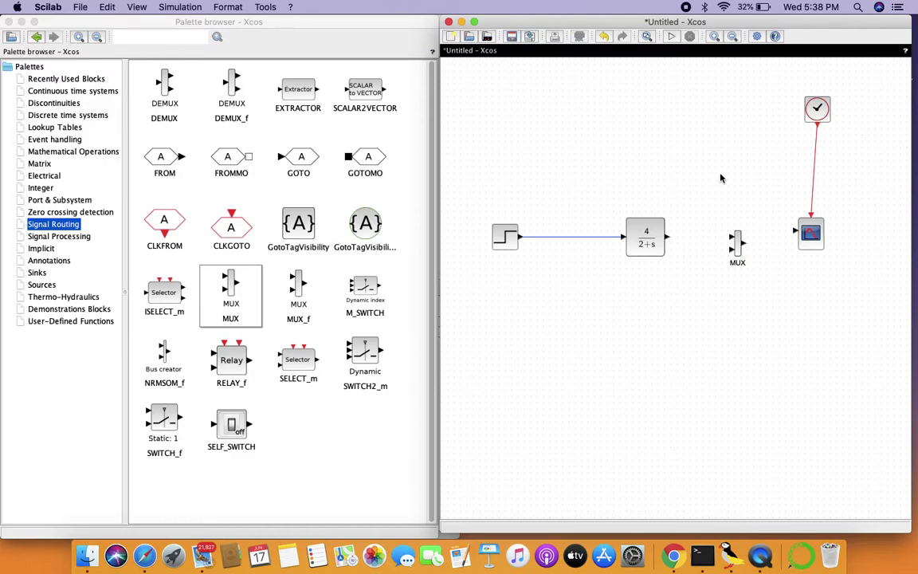
left_click_drag(669, 242, 555, 240)
key("super+a")
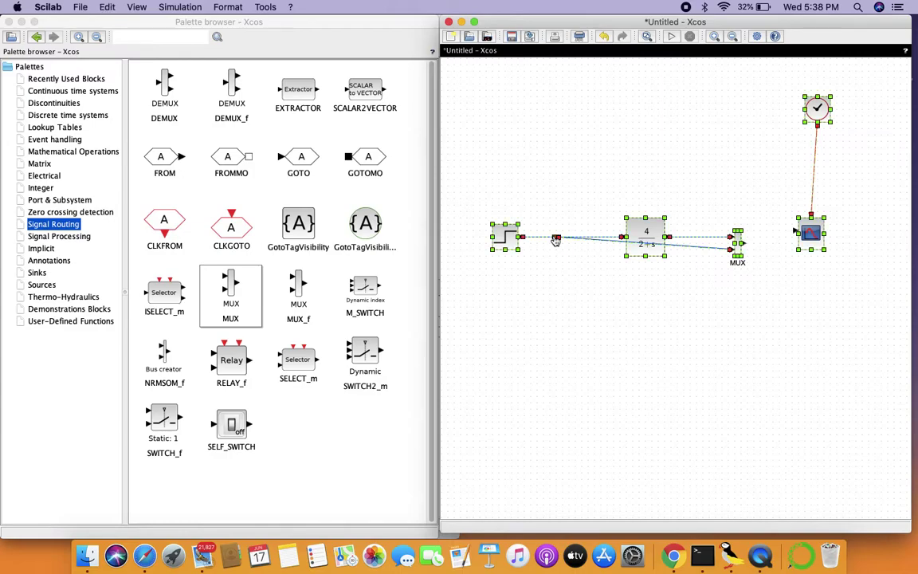
key("o")
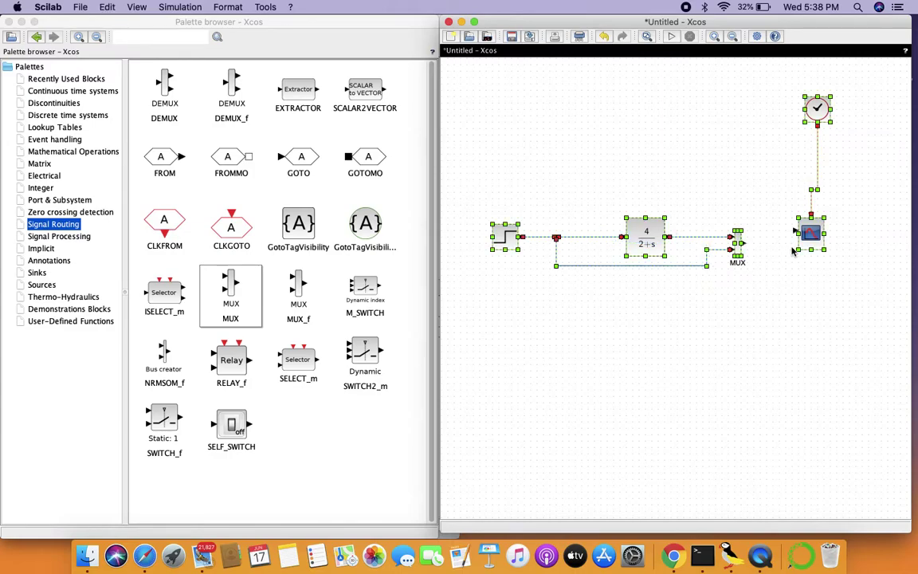
left_click_drag(744, 243, 796, 232)
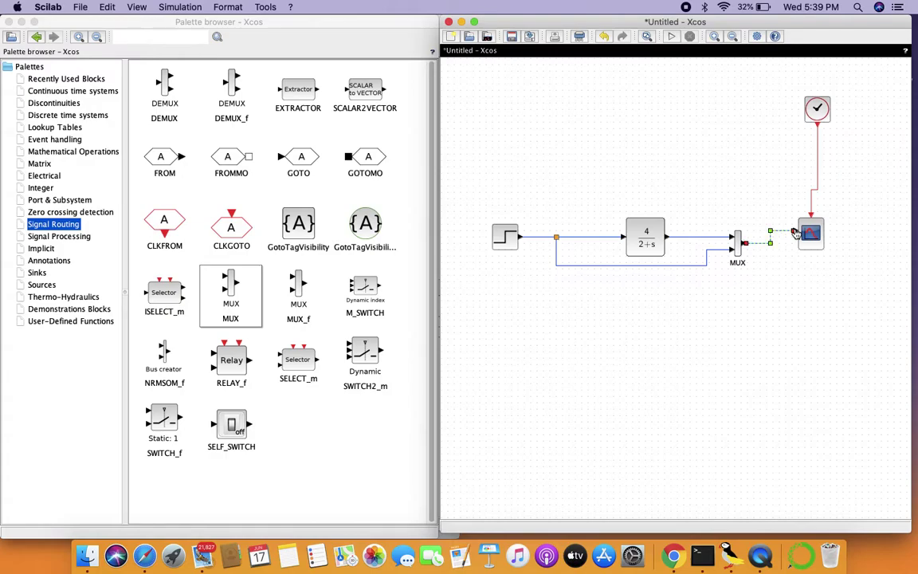
Complete the MUX-to-scope link, run, and fit the plot to both step and 4/(2+s) curves
left_click(741, 174)
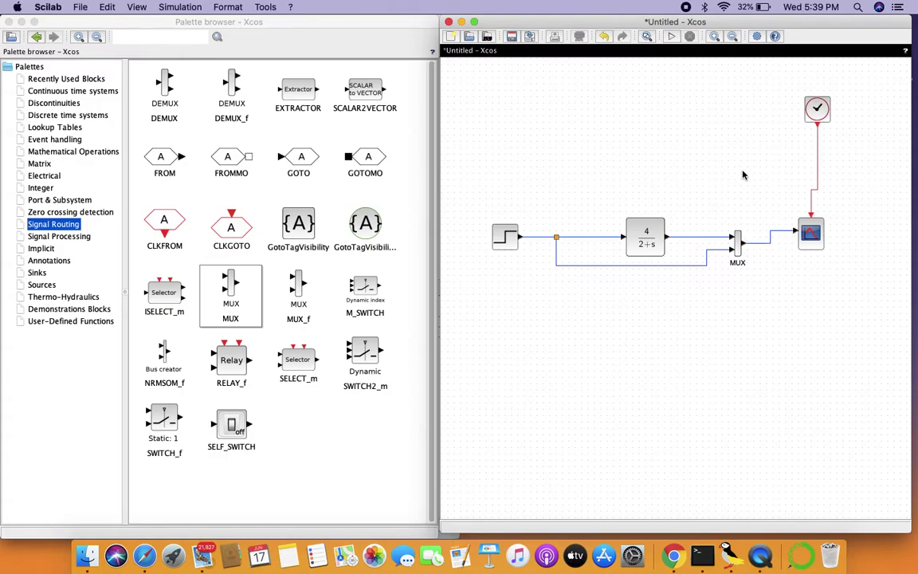
left_click(673, 42)
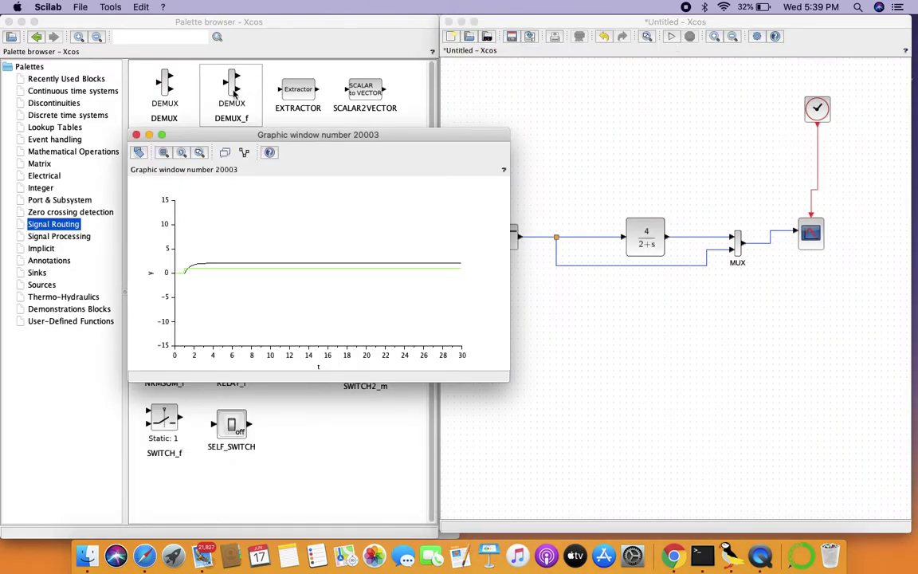
left_click(183, 152)
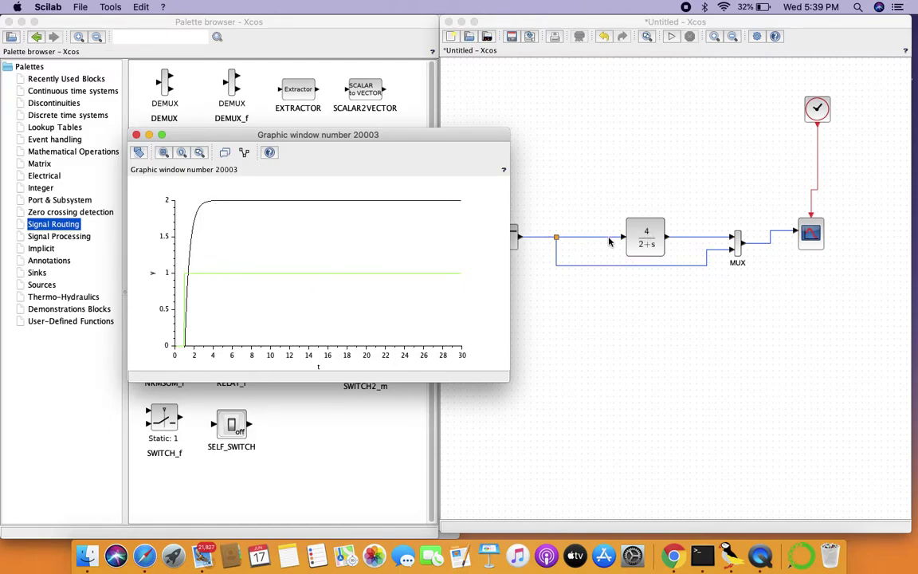
Set the numerator to 2, rerun, view the plot full-screen, then close the graph
double_click(650, 240)
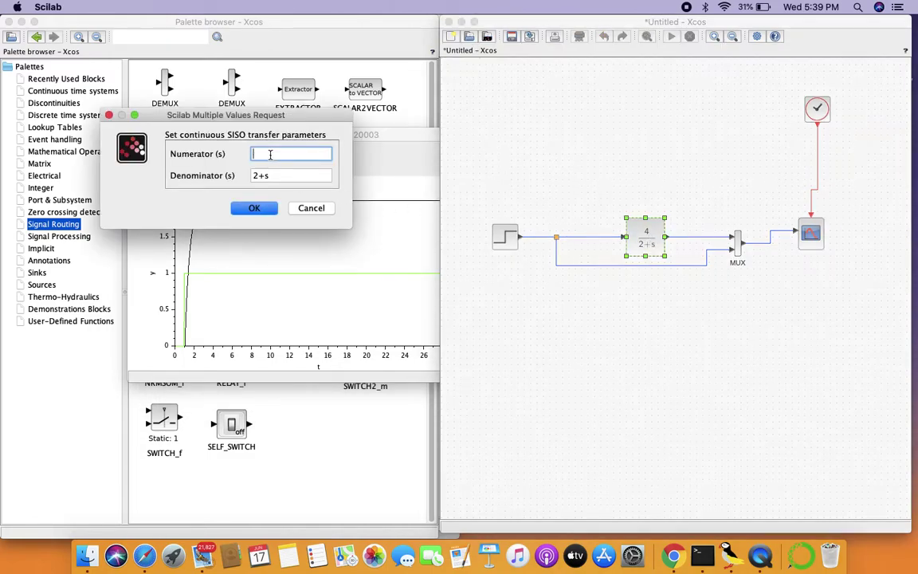
type("2")
left_click(254, 207)
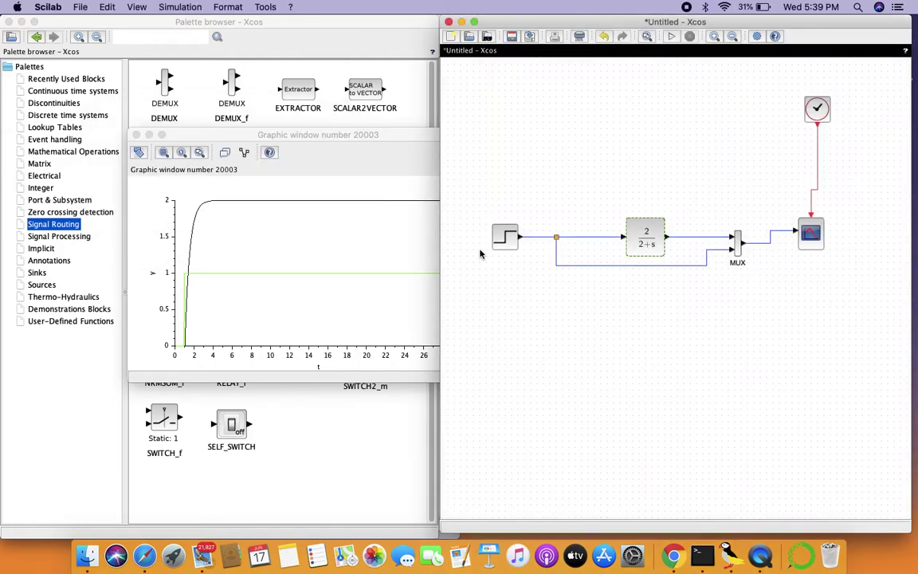
left_click(674, 37)
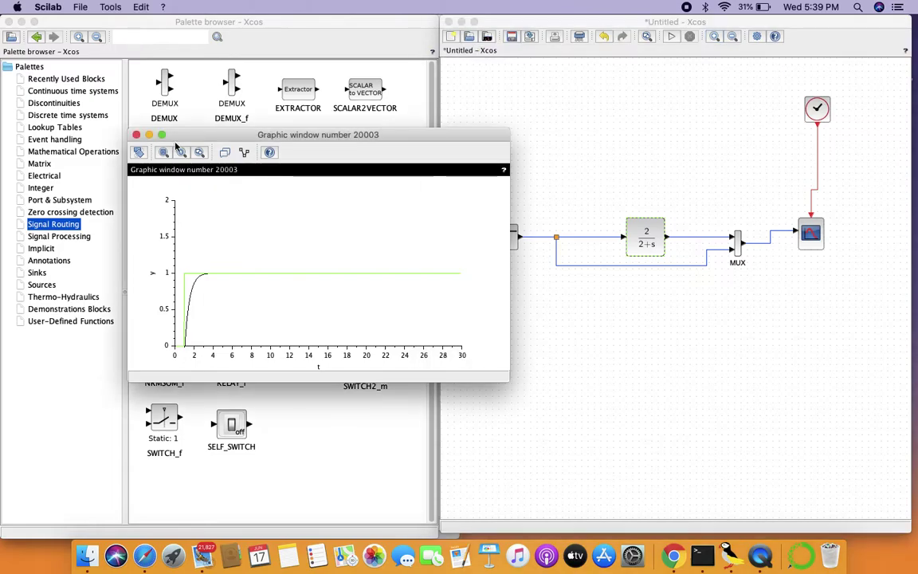
left_click(162, 135)
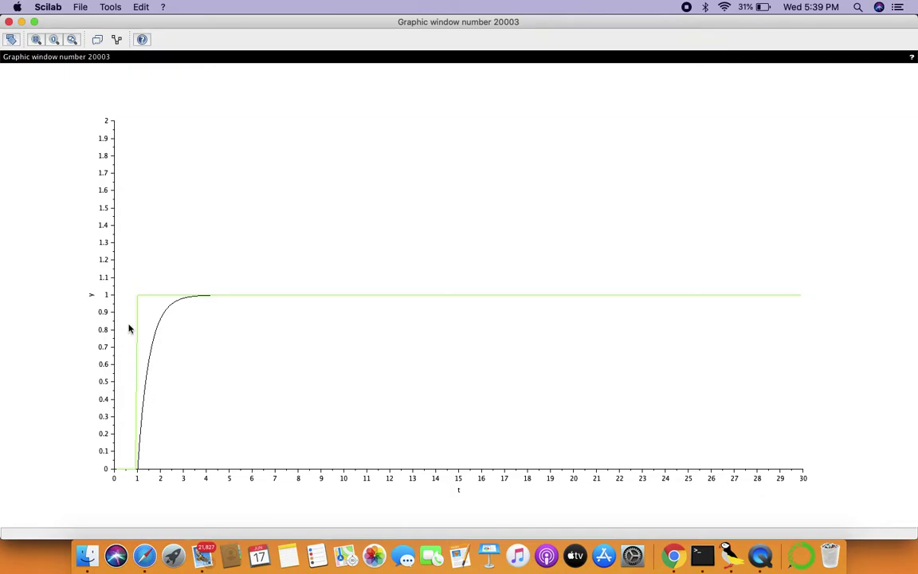
left_click(8, 21)
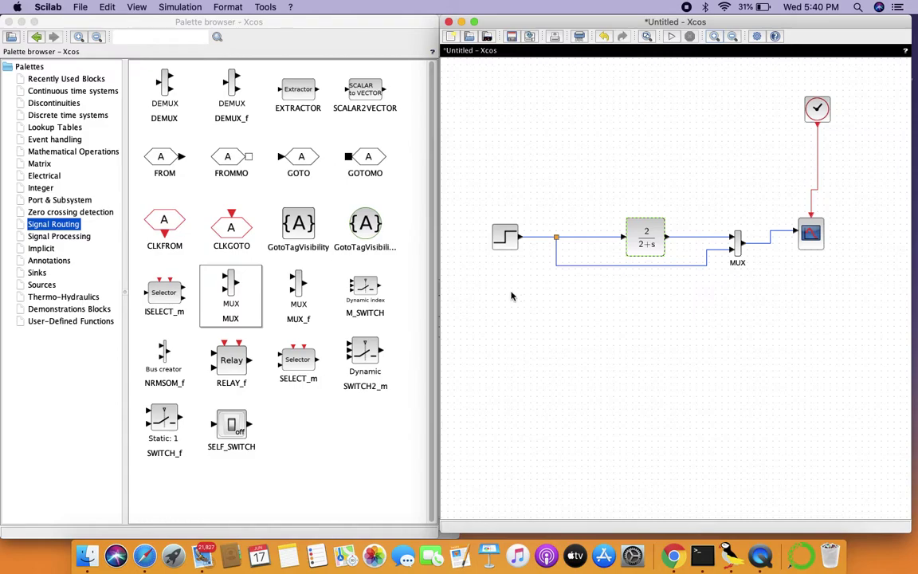
Define the context parameters k = 4 and a = 2 under Simulation > Set Context
left_click(530, 275)
left_click(181, 7)
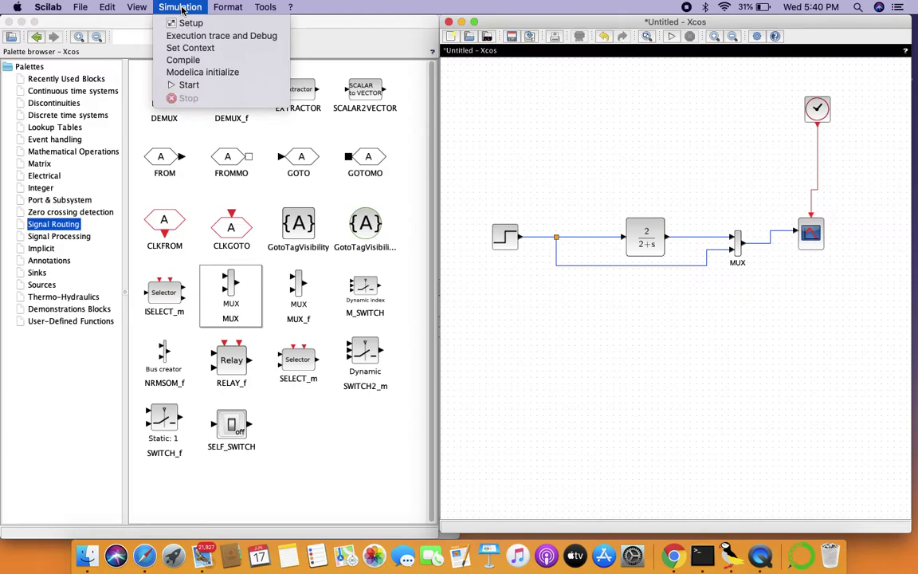
left_click(197, 49)
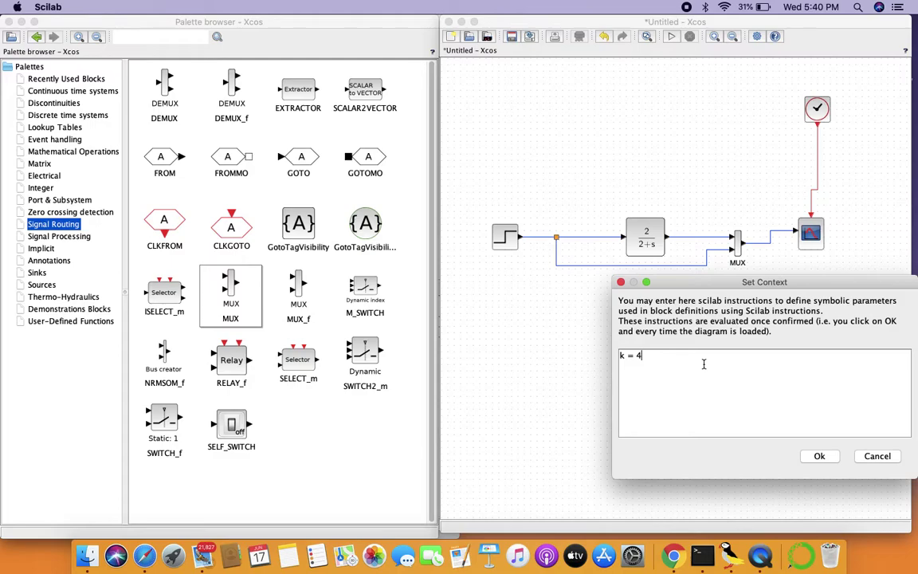
type("= 2")
left_click(820, 455)
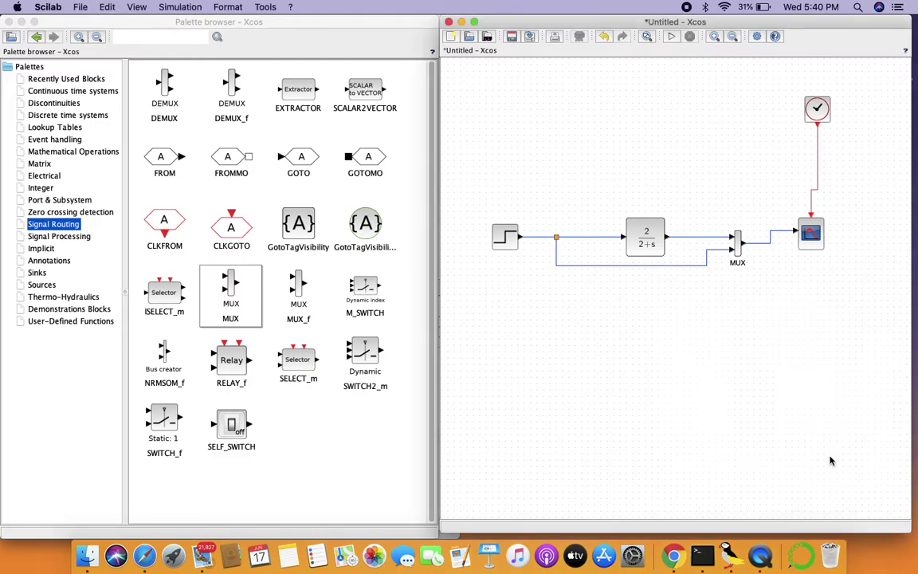
Change the 2/(2+s) block to numerator k and denominator a+s, then rerun the simulation
double_click(647, 243)
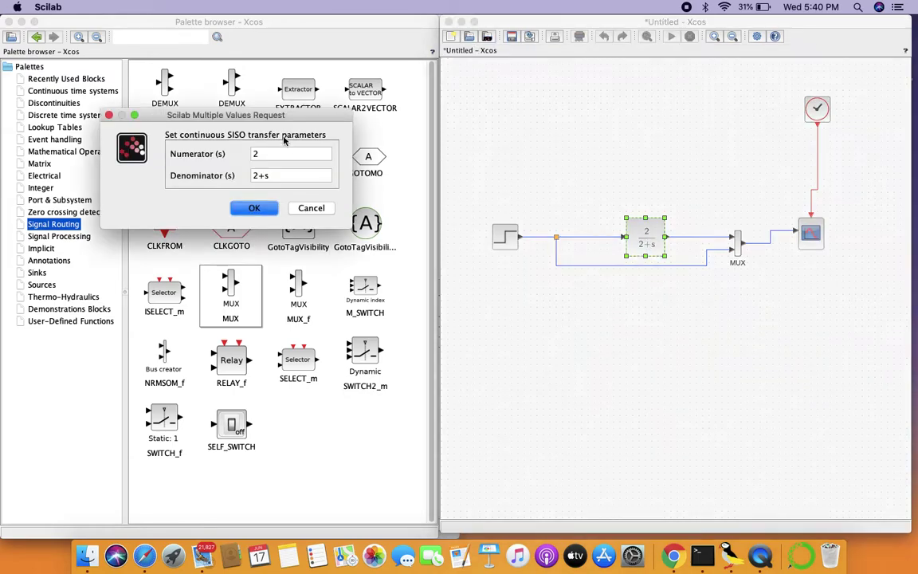
left_click(268, 161)
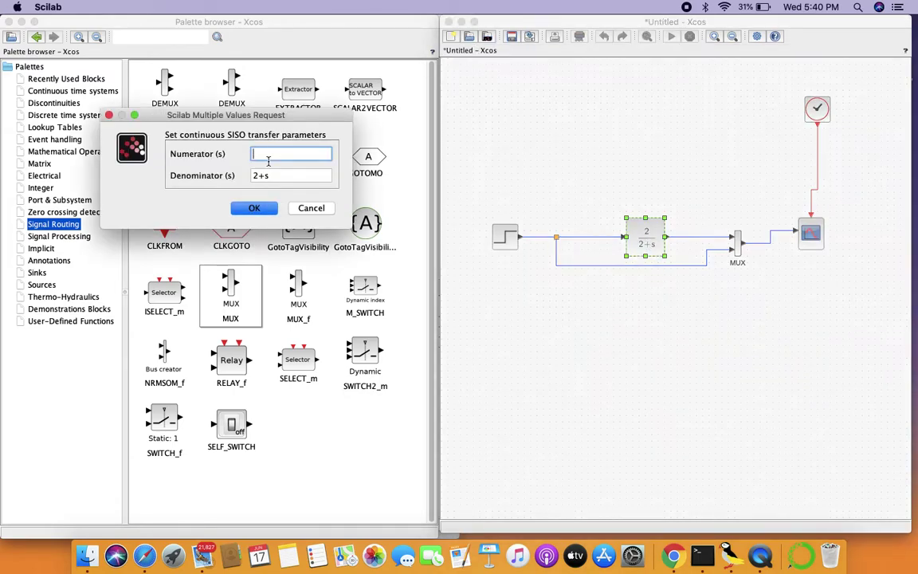
type("k")
left_click(259, 176)
key("BackSpace")
type("a")
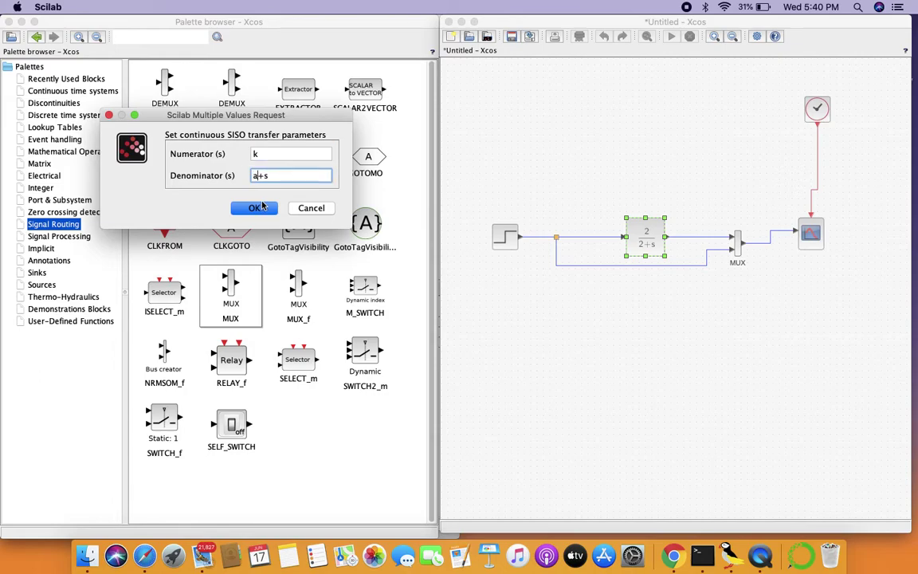
left_click(255, 206)
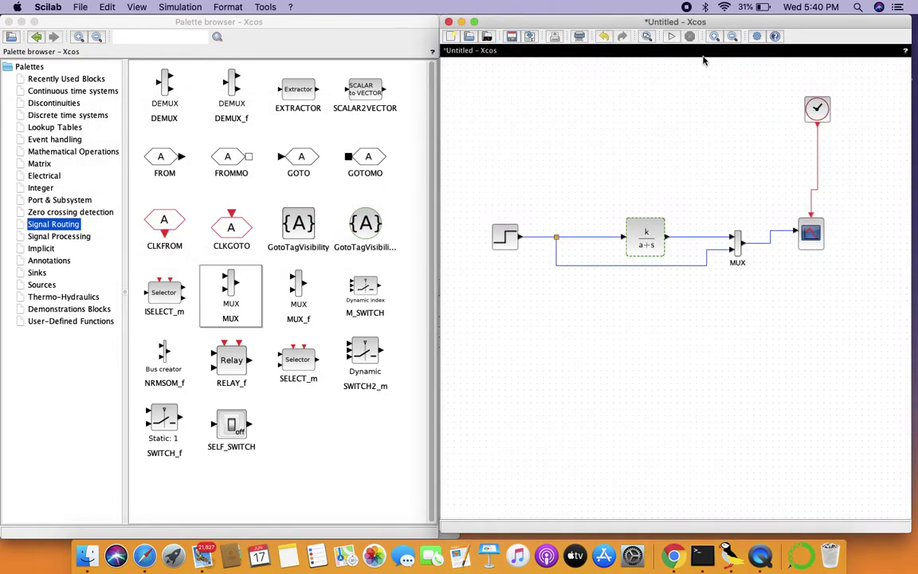
left_click(674, 37)
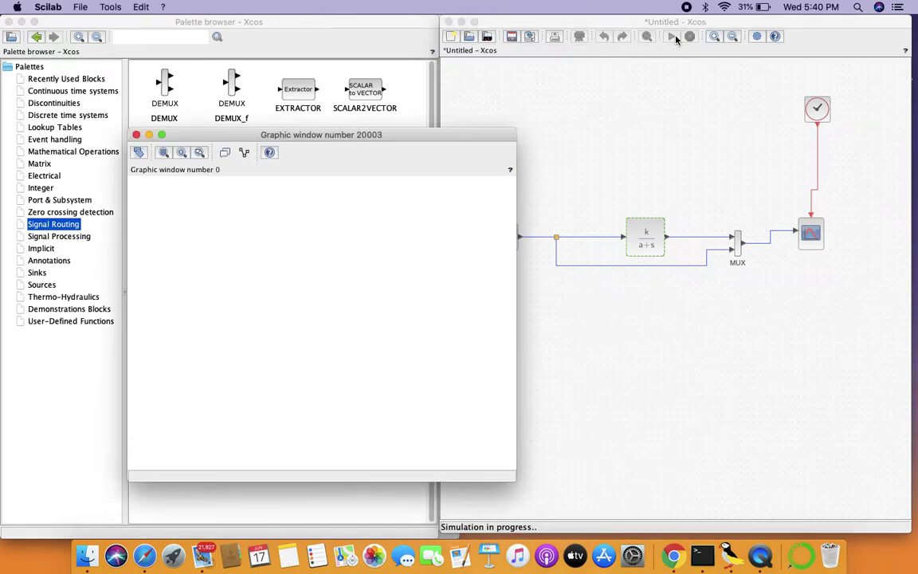
Fit the scope axes to the data so the plot spans 0 to 2
left_click(200, 153)
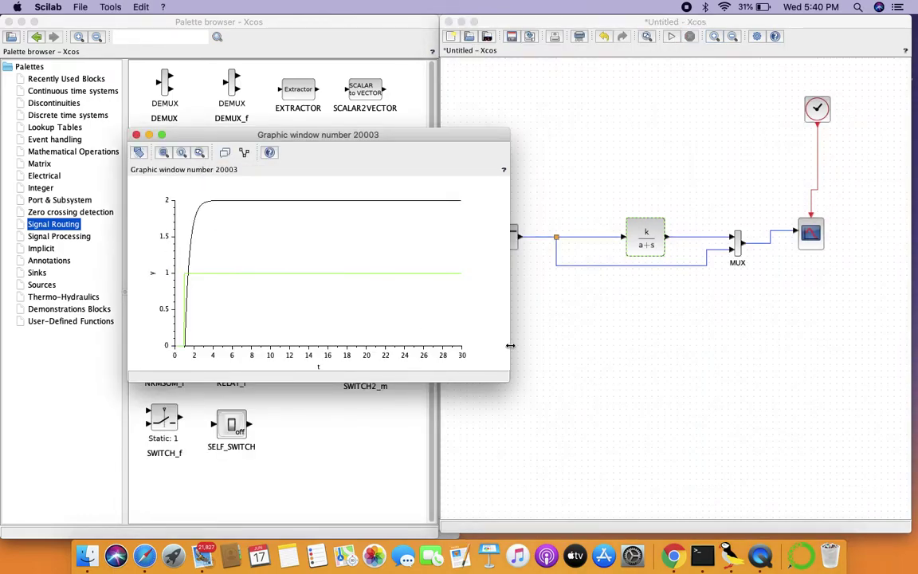